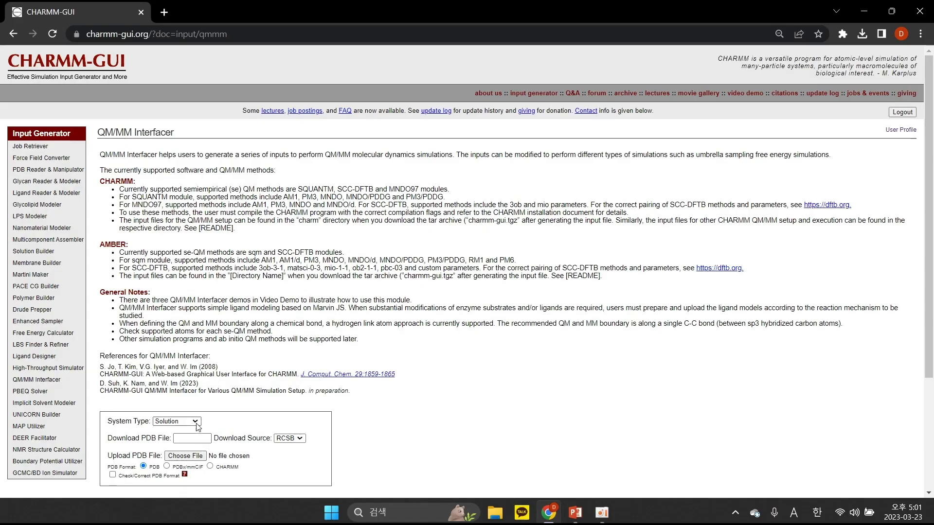
- Start a Bilayer system for PDB ID 6gxc downloaded from RCSB
{"action": "left_click", "coordinate": [176, 421]}
{"action": "left_click", "coordinate": [173, 440]}
{"action": "left_click", "coordinate": [205, 439]}
{"action": "type", "text": "6g"}
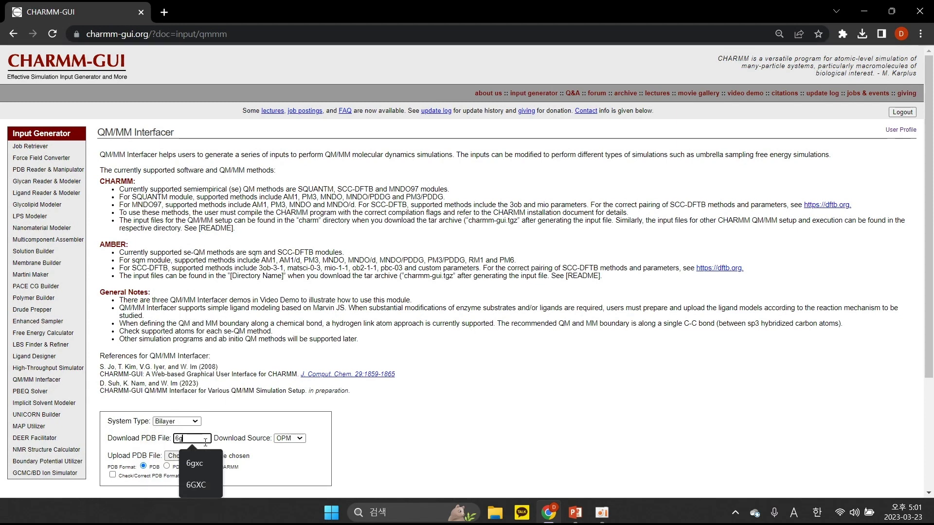
{"action": "type", "text": "xc"}
{"action": "left_click", "coordinate": [289, 438]}
{"action": "left_click", "coordinate": [292, 451]}
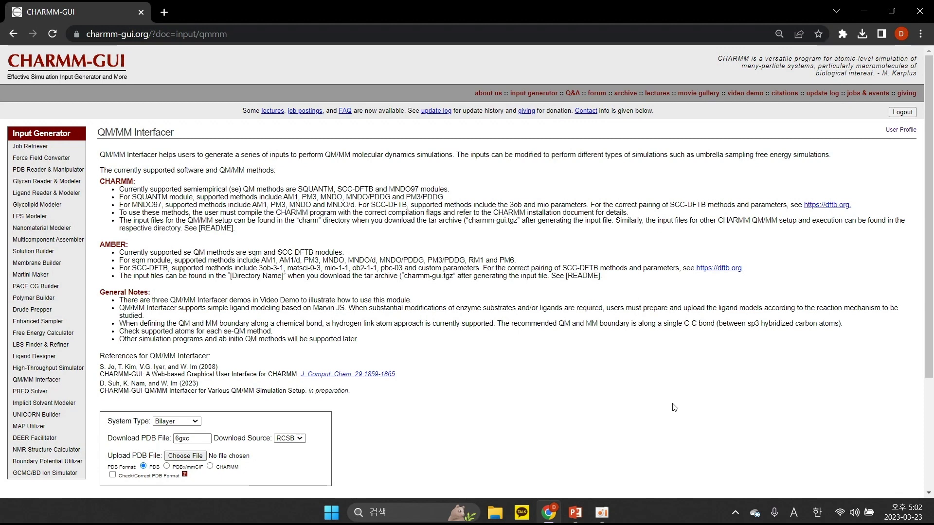
- Include the HETA MN hetero chain along with chains PROA, PROB and CARA
{"action": "scroll", "coordinate": [674, 408], "scroll_direction": "down", "scroll_amount": 2}
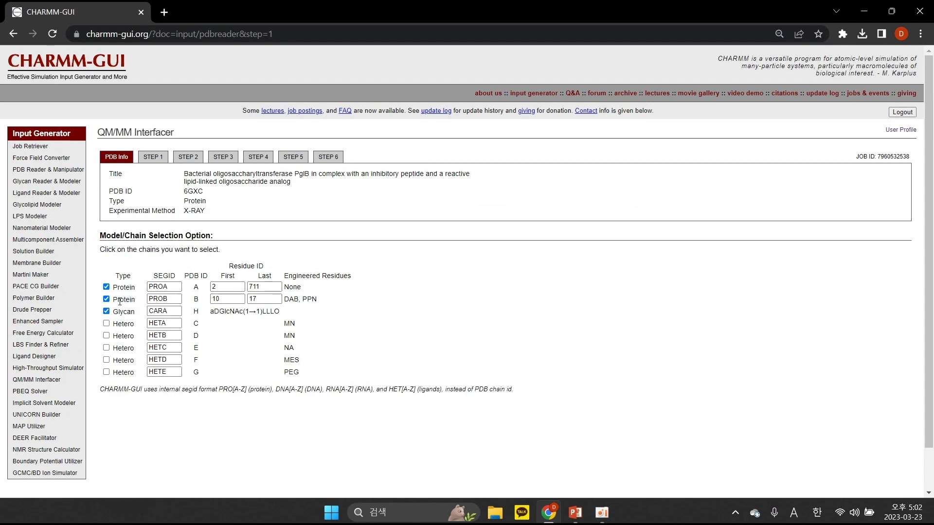
{"action": "left_click", "coordinate": [106, 324]}
{"action": "scroll", "coordinate": [108, 328], "scroll_direction": "down", "scroll_amount": 1}
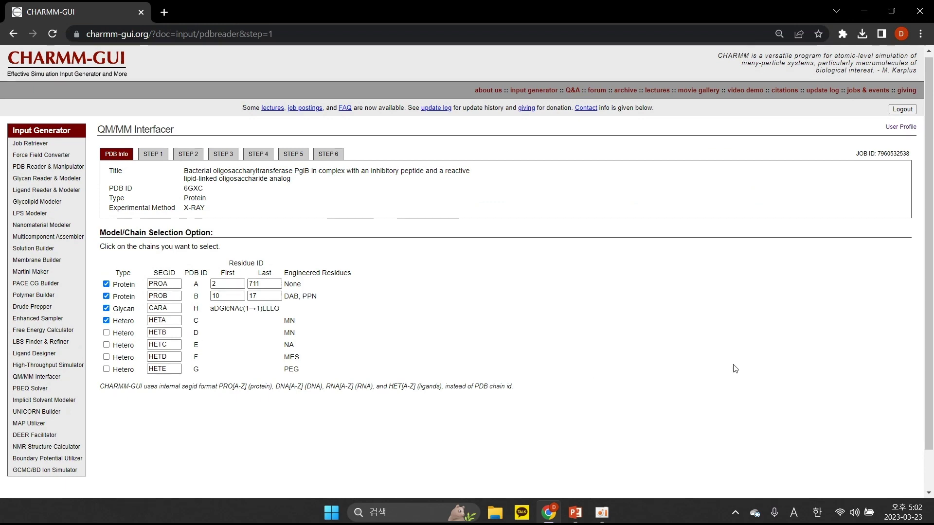
{"action": "left_click", "coordinate": [865, 465]}
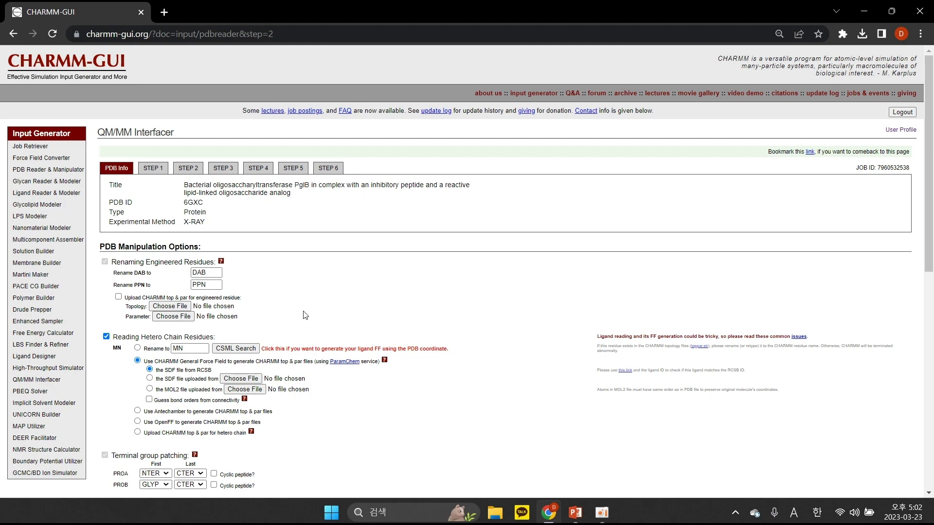
- Rename residue DAB to ASN
{"action": "left_click_drag", "start_coordinate": [220, 273], "coordinate": [114, 267]}
{"action": "type", "text": "ASN"}
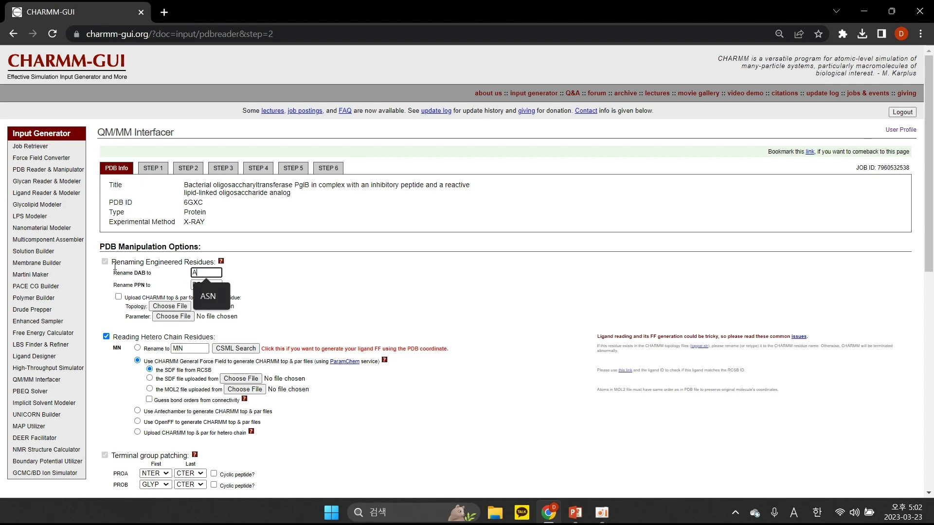
{"action": "left_click", "coordinate": [239, 245]}
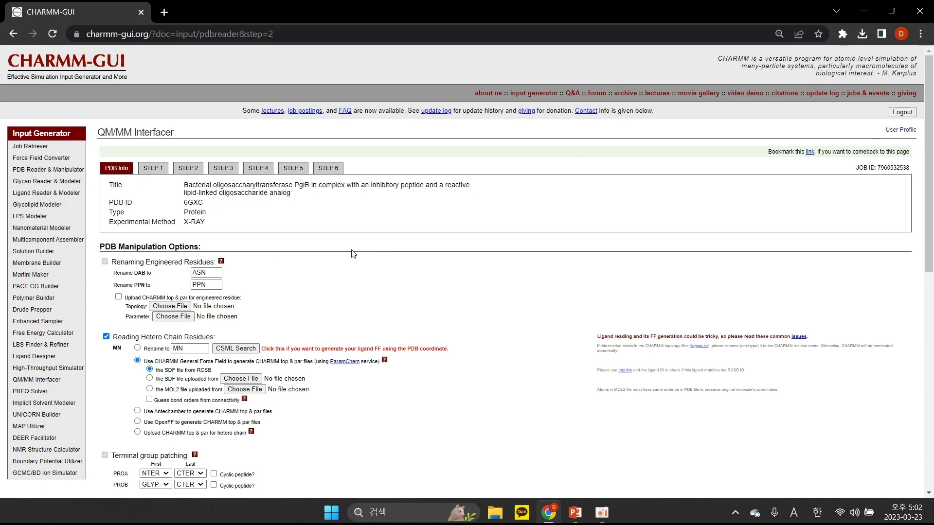
- Rename the MN hetero residue to MN2P via CSML Search and generate the PDB
{"action": "left_click", "coordinate": [235, 348]}
{"action": "scroll", "coordinate": [219, 298], "scroll_direction": "down", "scroll_amount": 3}
{"action": "scroll", "coordinate": [42, 246], "scroll_direction": "down", "scroll_amount": 3}
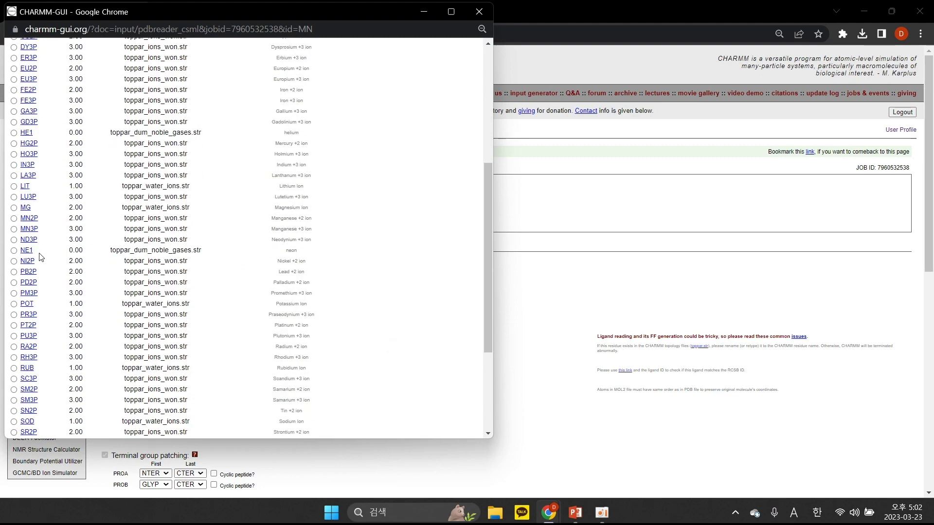
{"action": "left_click", "coordinate": [14, 221]}
{"action": "scroll", "coordinate": [389, 380], "scroll_direction": "down", "scroll_amount": 2}
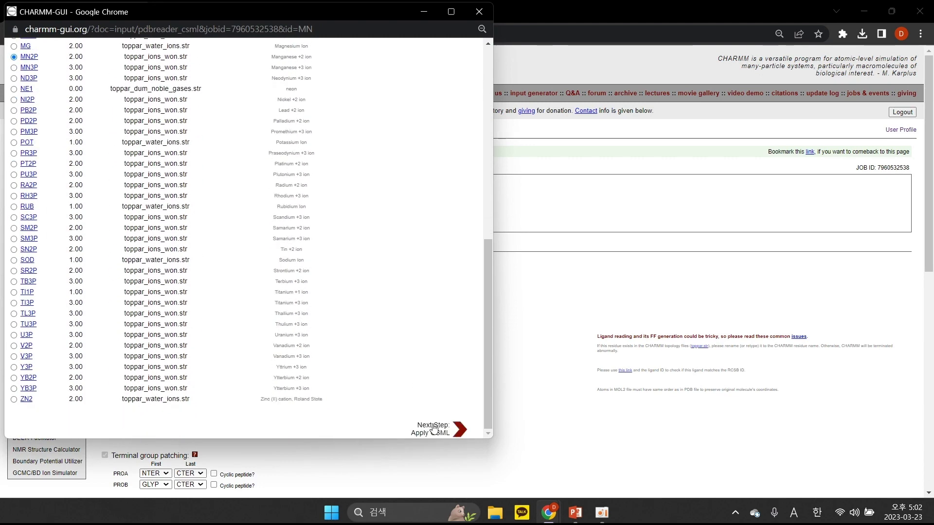
{"action": "left_click", "coordinate": [433, 429]}
{"action": "scroll", "coordinate": [357, 391], "scroll_direction": "down", "scroll_amount": 5}
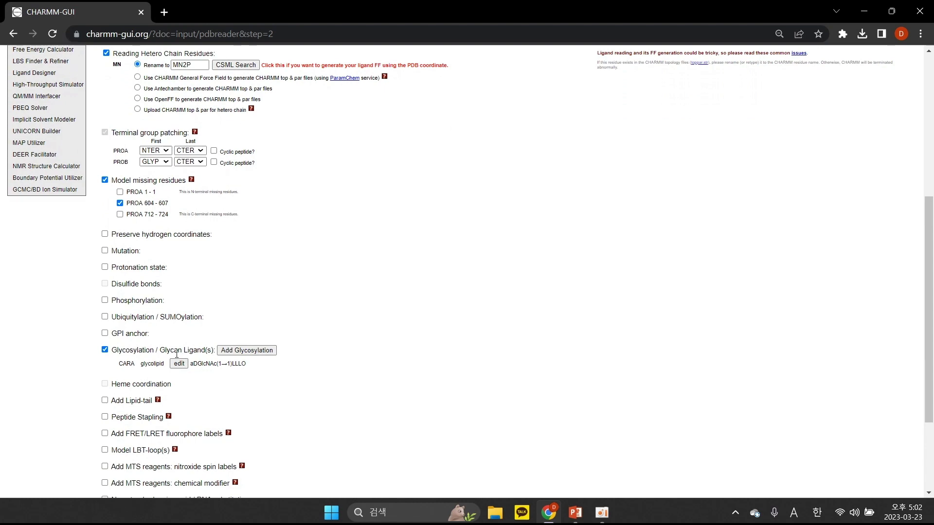
{"action": "scroll", "coordinate": [663, 390], "scroll_direction": "down", "scroll_amount": 3}
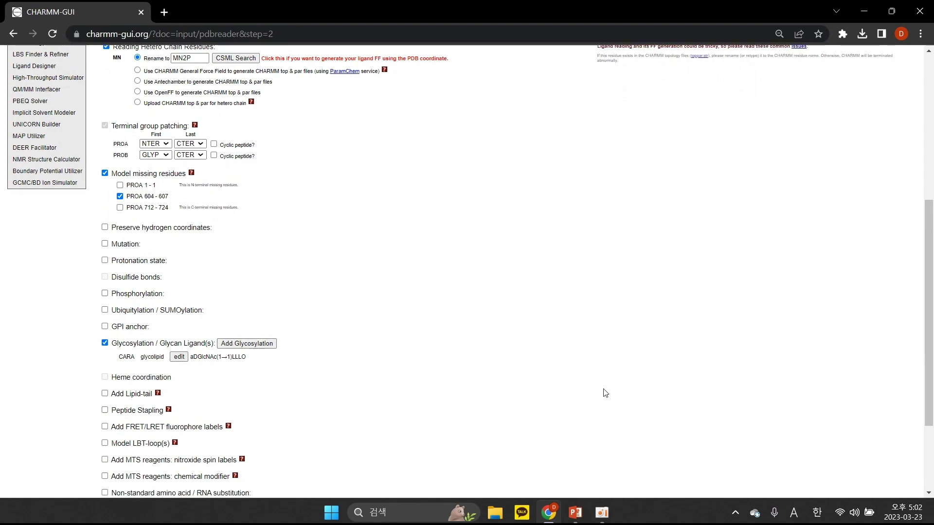
{"action": "left_click", "coordinate": [870, 462]}
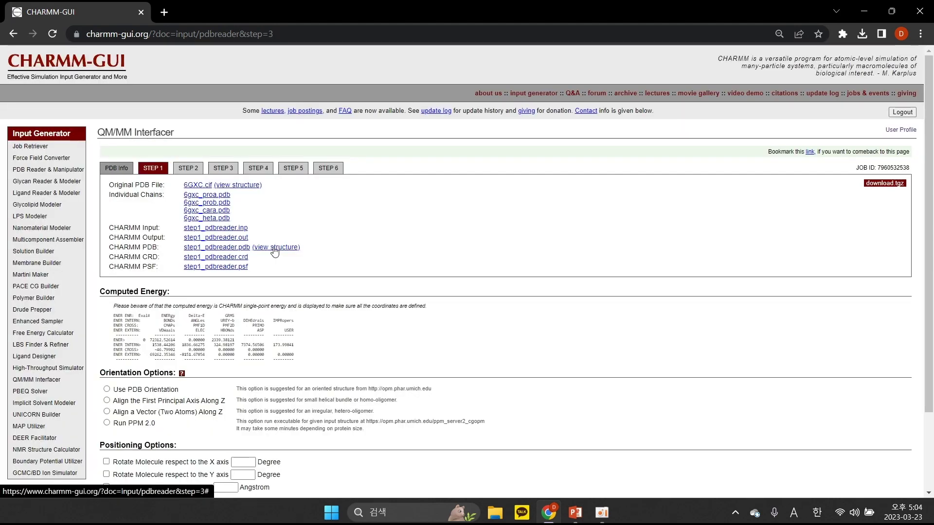
- Inspect the generated step1 structure in the 3D viewer
{"action": "left_click", "coordinate": [274, 249]}
{"action": "mouse_move", "coordinate": [273, 249]}
{"action": "left_mouse_down"}
{"action": "mouse_move", "coordinate": [404, 223]}
{"action": "mouse_move", "coordinate": [384, 239]}
{"action": "mouse_move", "coordinate": [387, 252]}
{"action": "mouse_move", "coordinate": [329, 205]}
{"action": "mouse_move", "coordinate": [304, 242]}
{"action": "mouse_move", "coordinate": [291, 228]}
{"action": "mouse_move", "coordinate": [272, 240]}
{"action": "left_mouse_up"}
{"action": "scroll", "coordinate": [304, 242], "scroll_direction": "up", "scroll_amount": 4}
{"action": "scroll", "coordinate": [304, 242], "scroll_direction": "up", "scroll_amount": 3}
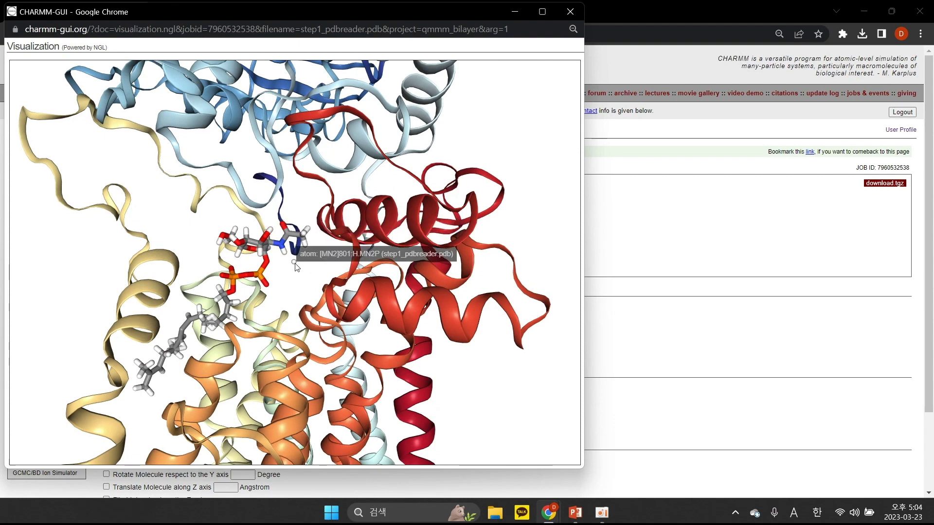
{"action": "left_click", "coordinate": [574, 8]}
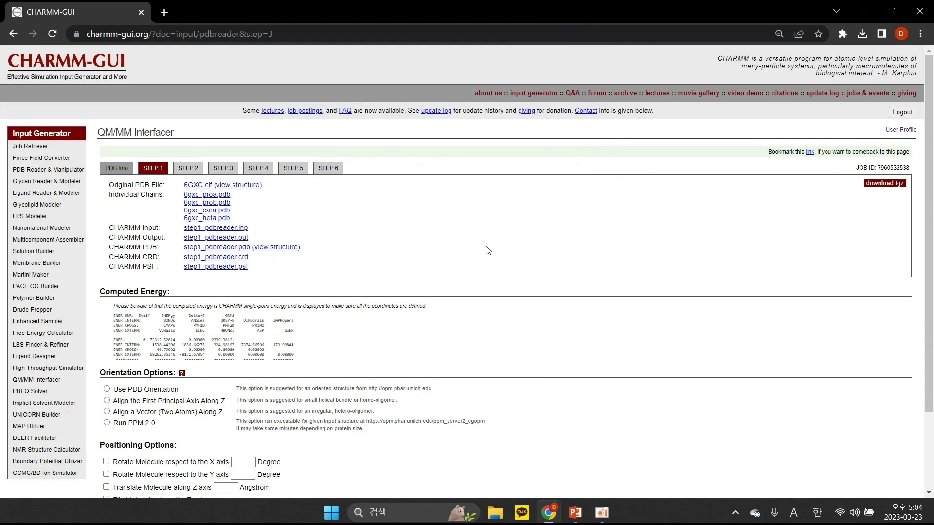
- Orient chains PROA and PROB with PPM 2.0 and calculate the cross-sectional area
{"action": "scroll", "coordinate": [484, 256], "scroll_direction": "down", "scroll_amount": 1}
{"action": "scroll", "coordinate": [483, 257], "scroll_direction": "down", "scroll_amount": 1}
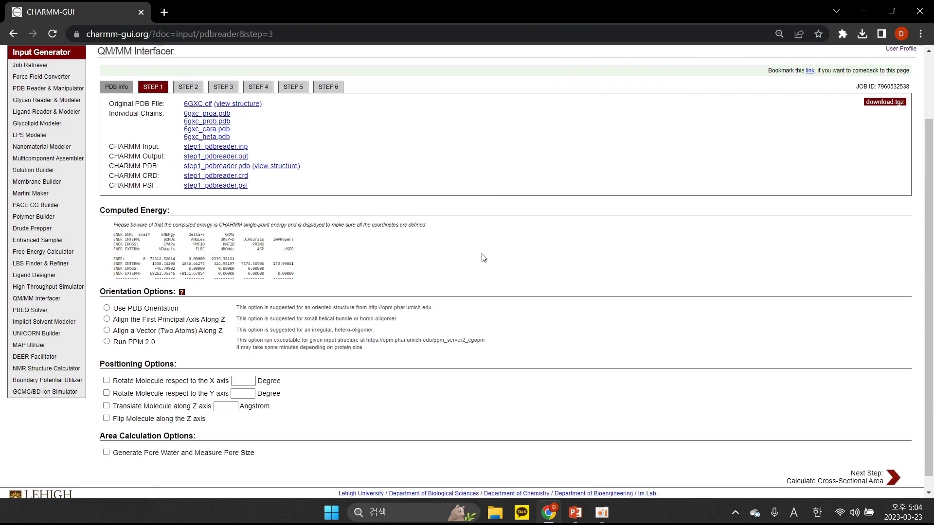
{"action": "left_click", "coordinate": [107, 342]}
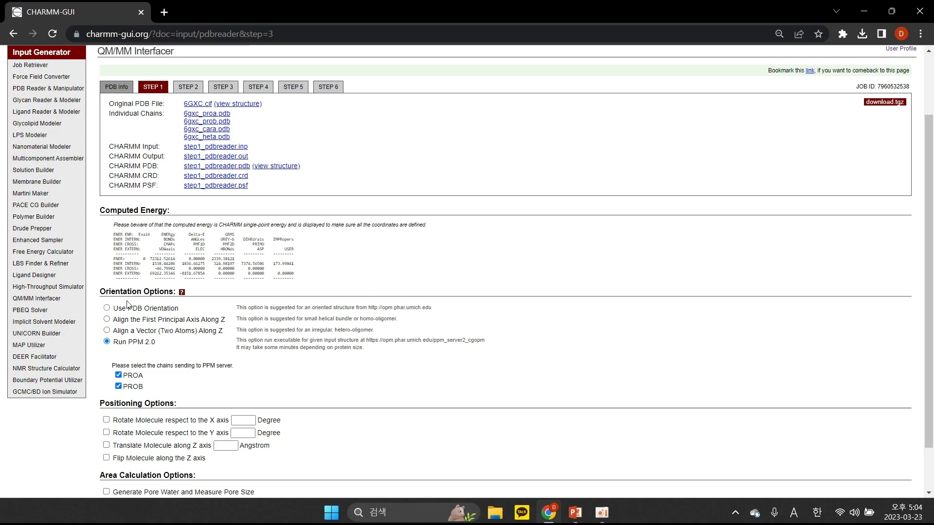
{"action": "scroll", "coordinate": [294, 357], "scroll_direction": "down", "scroll_amount": 2}
{"action": "left_click", "coordinate": [863, 462]}
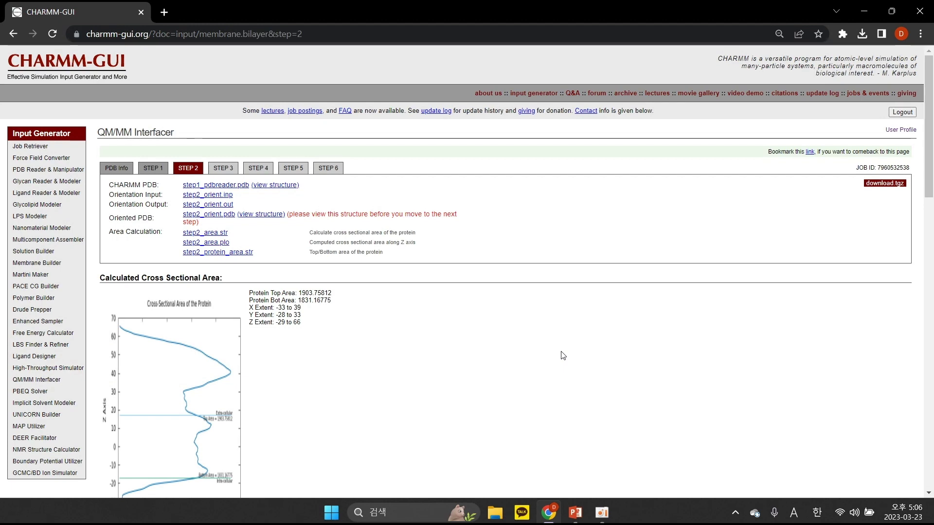
- Inspect the PPM-oriented structure with its membrane planes in the 3D viewer
{"action": "left_click", "coordinate": [269, 214]}
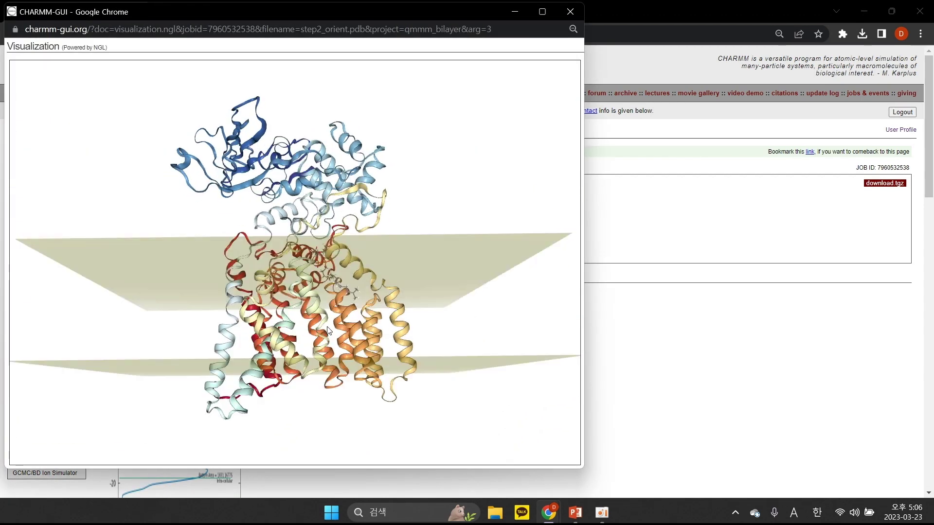
{"action": "left_click_drag", "start_coordinate": [329, 266], "coordinate": [438, 173]}
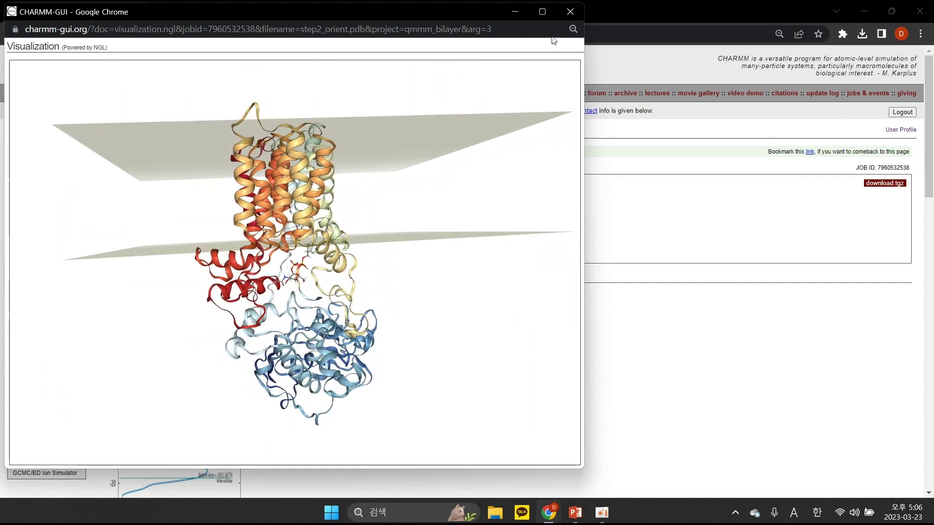
{"action": "left_click", "coordinate": [569, 12]}
- Set leaflet ratios to POPE 3/3 and POPG 1/1
{"action": "scroll", "coordinate": [509, 319], "scroll_direction": "down", "scroll_amount": 8}
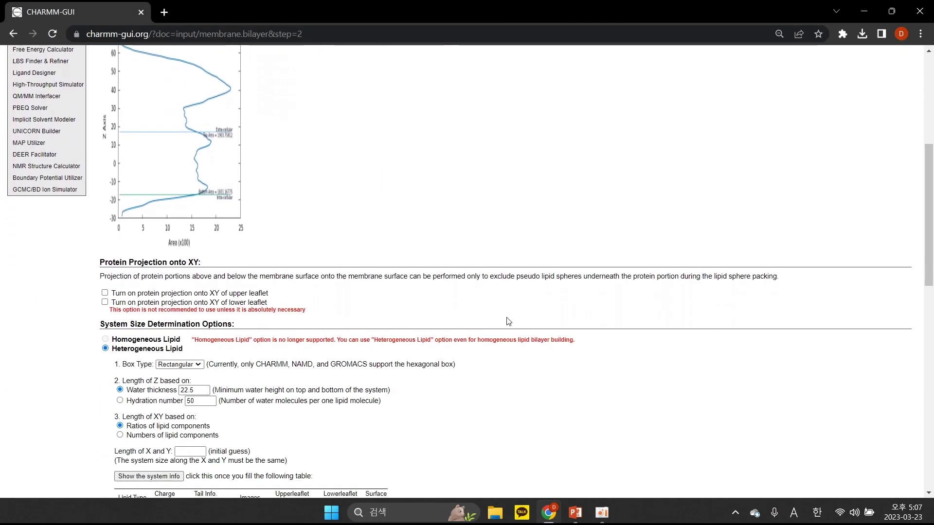
{"action": "scroll", "coordinate": [273, 329], "scroll_direction": "down", "scroll_amount": 6}
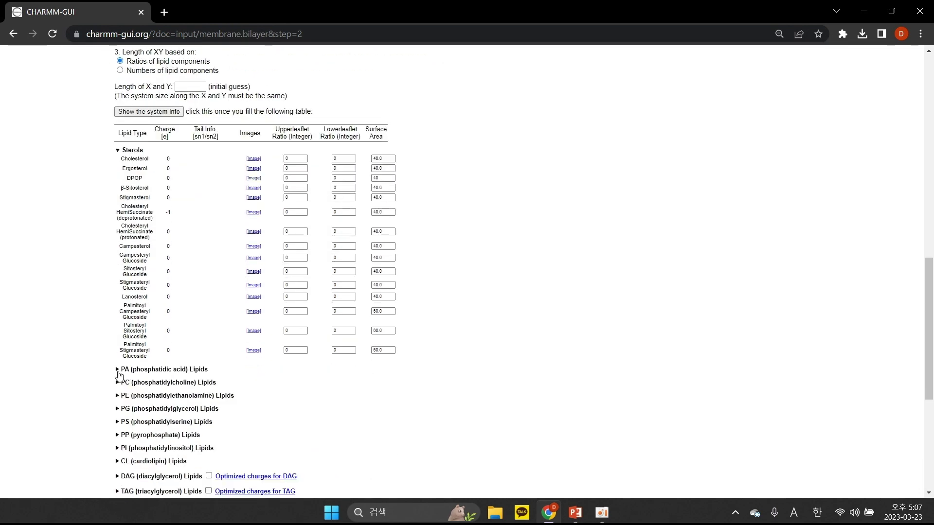
{"action": "left_click", "coordinate": [117, 400]}
{"action": "scroll", "coordinate": [117, 399], "scroll_direction": "down", "scroll_amount": 4}
{"action": "left_click", "coordinate": [117, 401]}
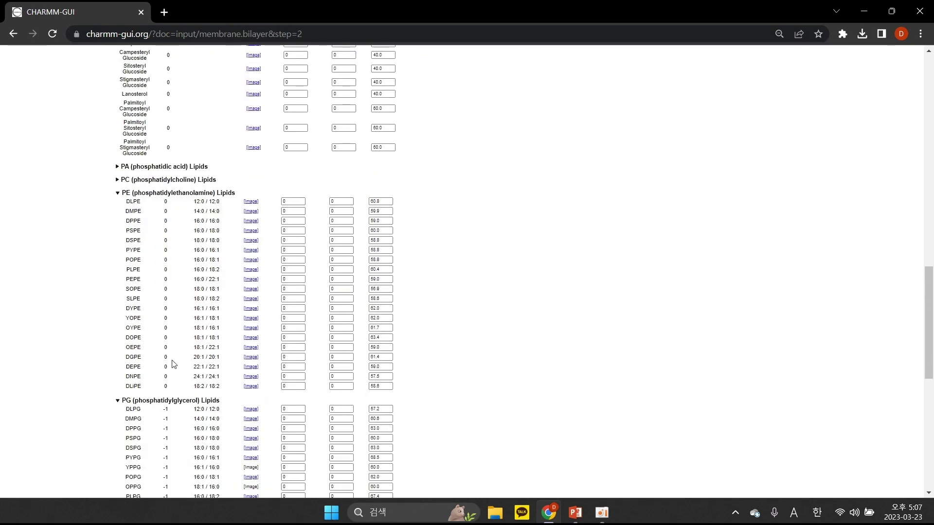
{"action": "double_click", "coordinate": [290, 259]}
{"action": "type", "text": "3"}
{"action": "double_click", "coordinate": [342, 260]}
{"action": "type", "text": "3"}
{"action": "scroll", "coordinate": [358, 312], "scroll_direction": "down", "scroll_amount": 2}
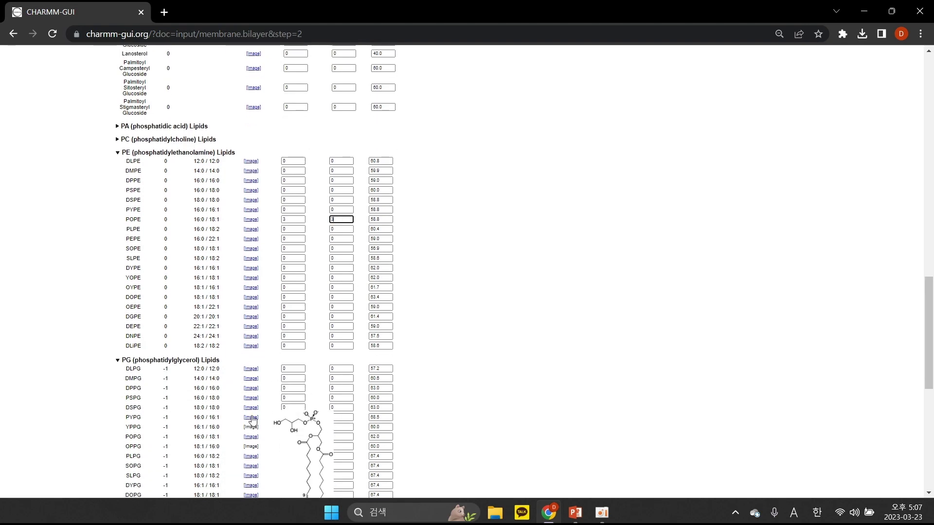
{"action": "double_click", "coordinate": [292, 396]}
{"action": "type", "text": "1"}
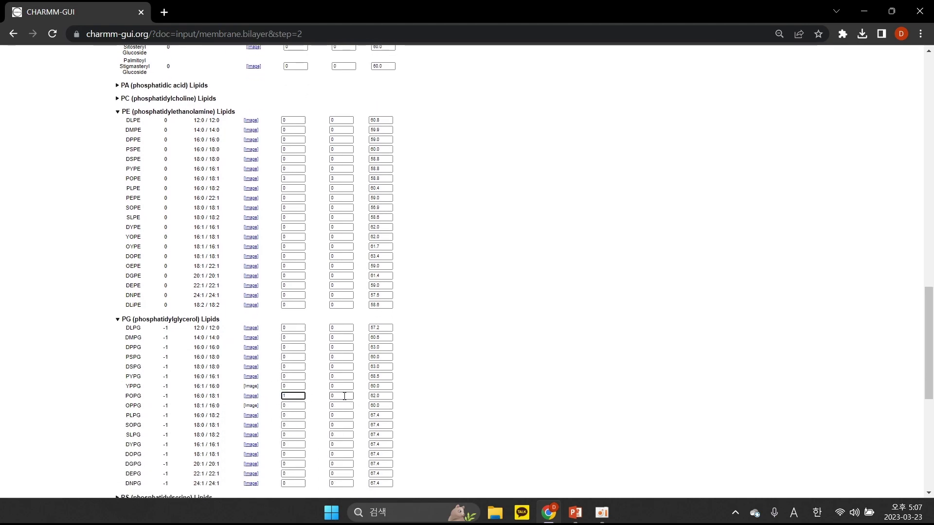
{"action": "double_click", "coordinate": [345, 396]}
{"action": "scroll", "coordinate": [679, 269], "scroll_direction": "up", "scroll_amount": 10}
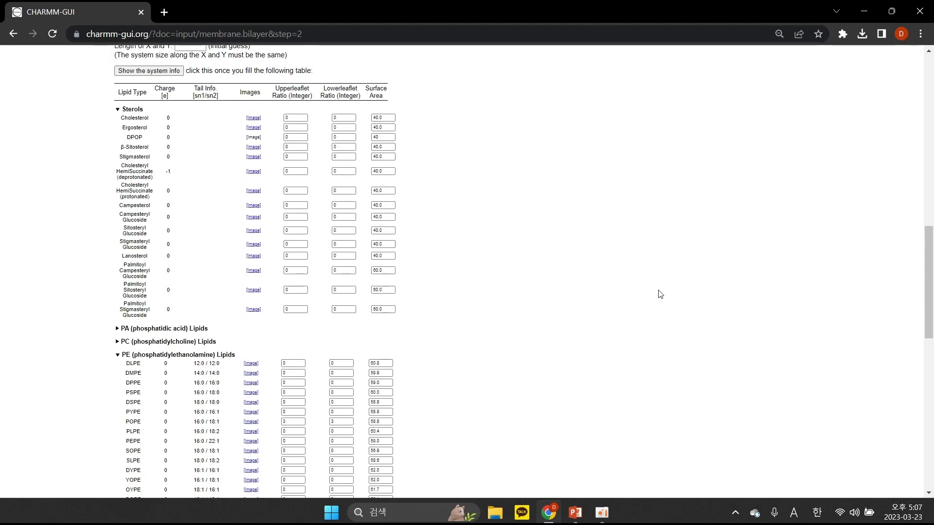
{"action": "scroll", "coordinate": [604, 308], "scroll_direction": "down", "scroll_amount": 1}
- Set the initial X/Y length to 100, show system info, and determine the system size
{"action": "left_click", "coordinate": [190, 248]}
{"action": "type", "text": "100"}
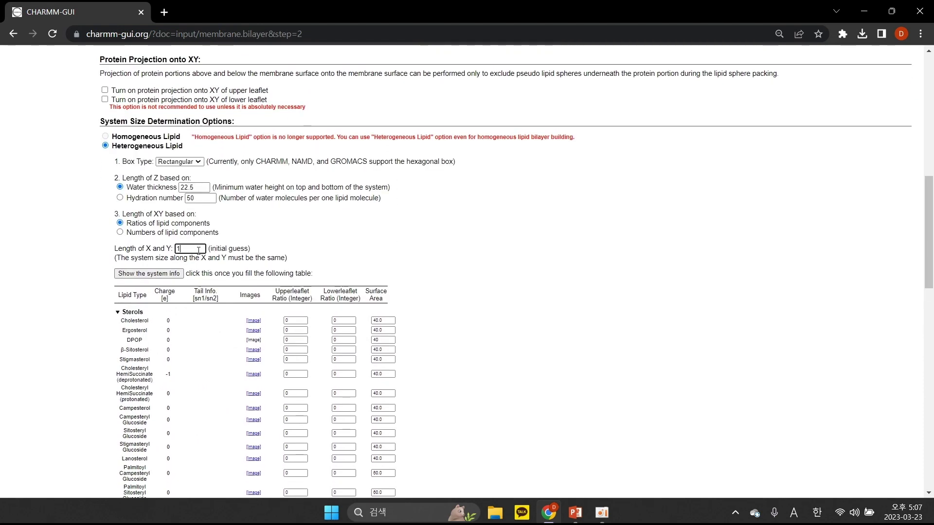
{"action": "left_click", "coordinate": [168, 275]}
{"action": "scroll", "coordinate": [599, 326], "scroll_direction": "down", "scroll_amount": 8}
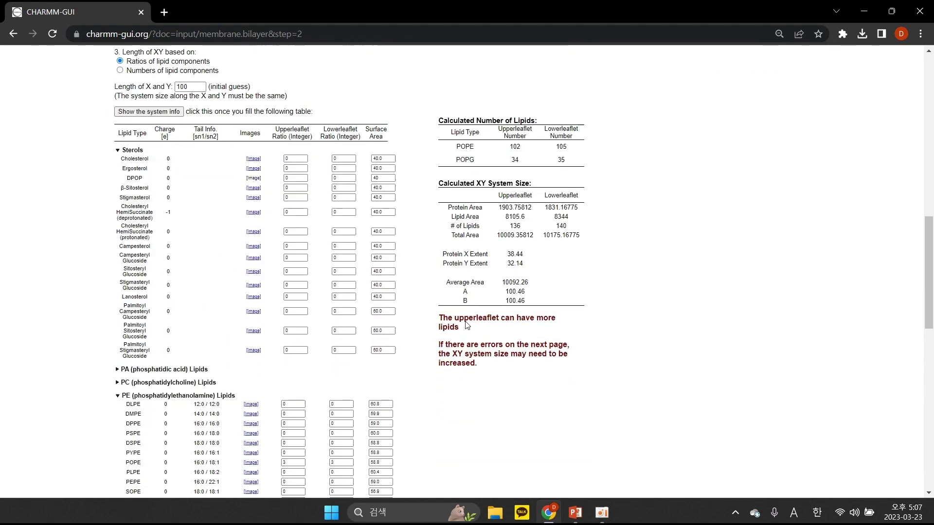
{"action": "scroll", "coordinate": [599, 326], "scroll_direction": "down", "scroll_amount": 6}
{"action": "left_click", "coordinate": [858, 458]}
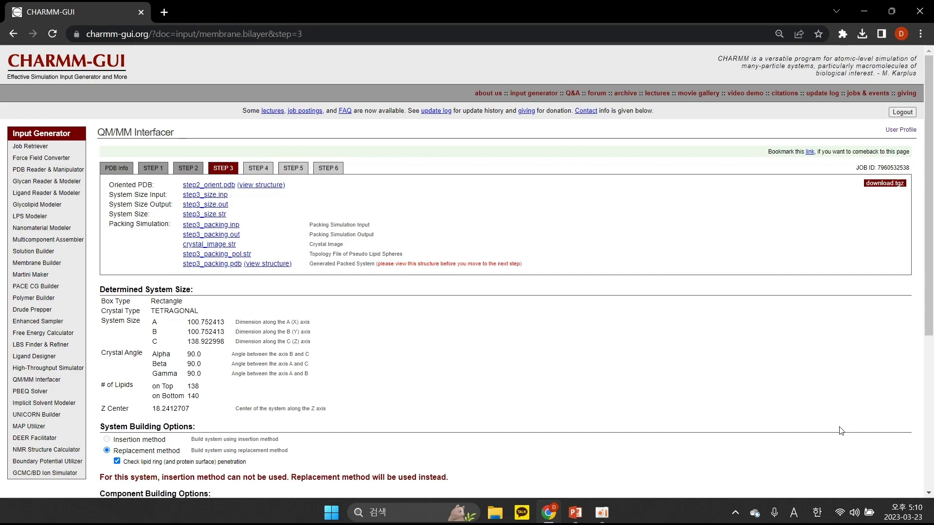
{"action": "left_click", "coordinate": [276, 267]}
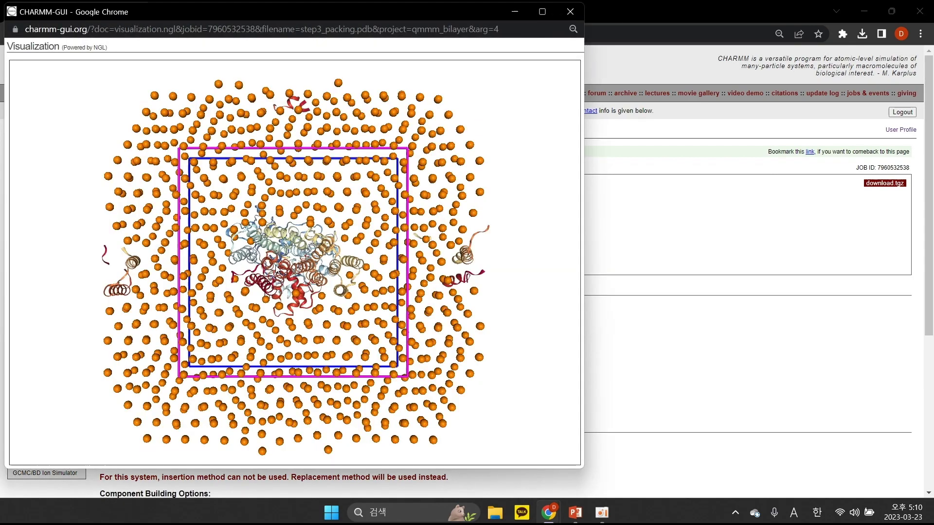
{"action": "left_click_drag", "start_coordinate": [321, 199], "coordinate": [309, 257]}
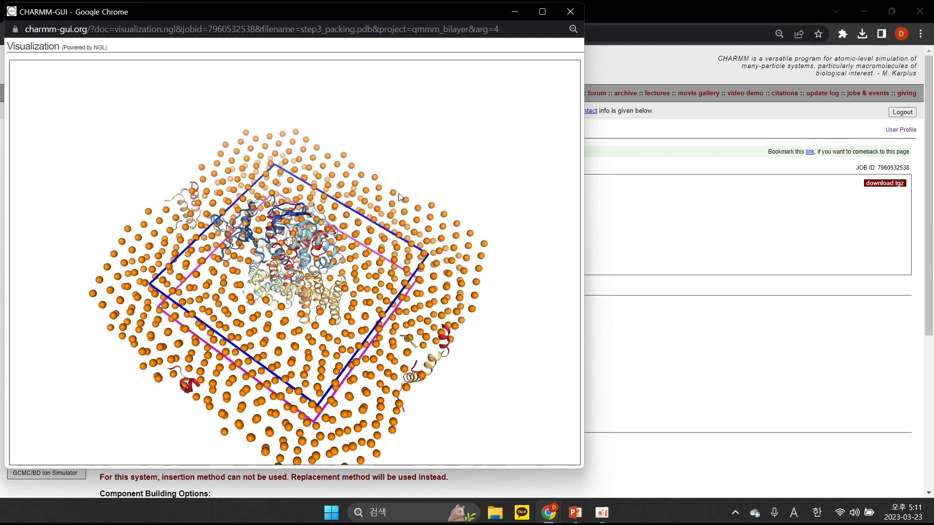
{"action": "mouse_move", "coordinate": [396, 215]}
{"action": "left_click", "coordinate": [767, 425]}
{"action": "scroll", "coordinate": [767, 425], "scroll_direction": "down", "scroll_amount": 6}
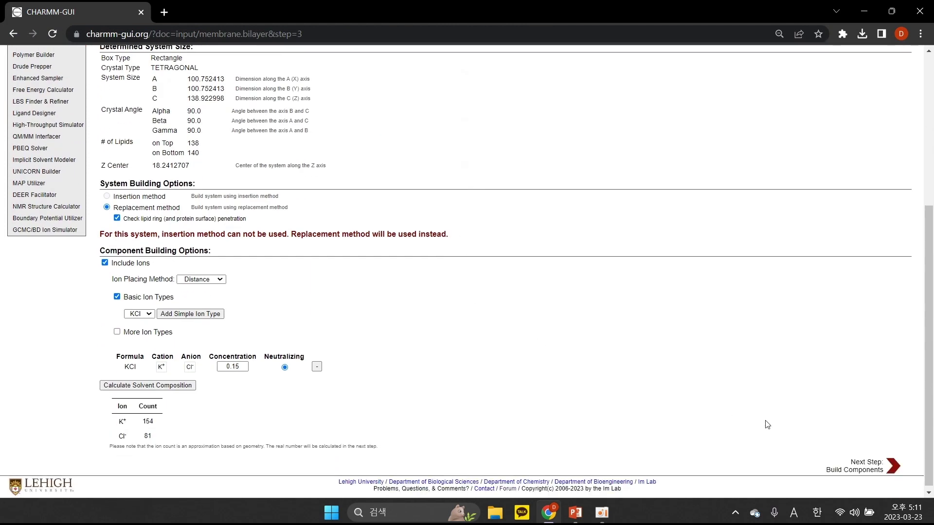
- Build the components and assemble the system, giving 134167 atoms and 29045 waters
{"action": "left_click", "coordinate": [864, 462]}
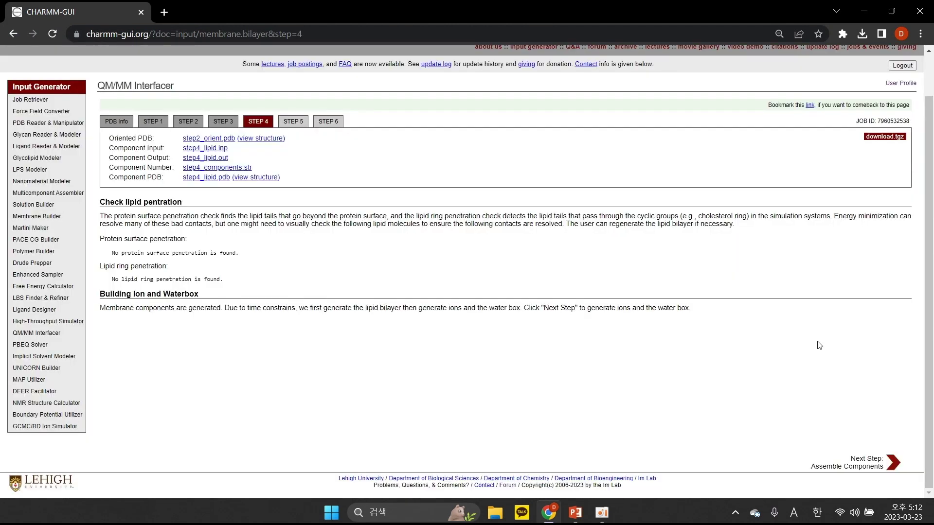
{"action": "left_click", "coordinate": [859, 457]}
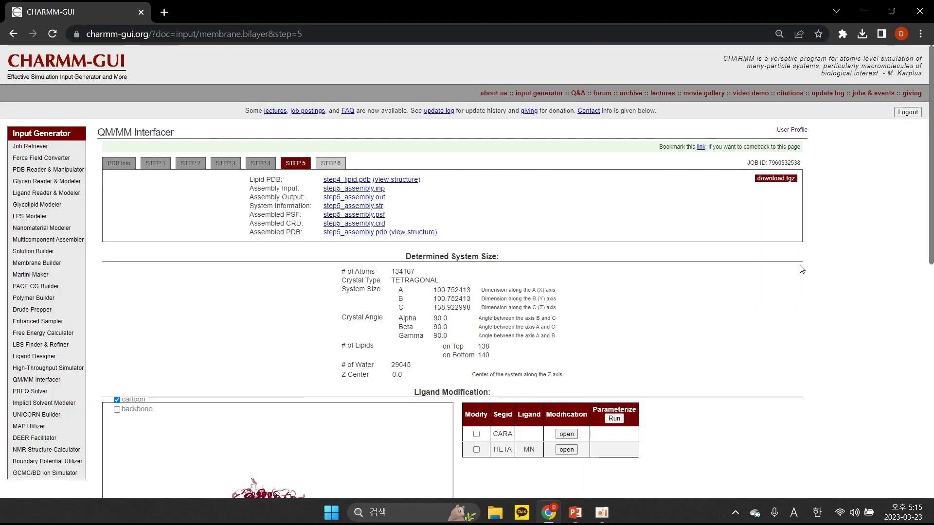
- Confirm CHARMM36m as the MM force field
{"action": "scroll", "coordinate": [798, 274], "scroll_direction": "down", "scroll_amount": 1}
{"action": "scroll", "coordinate": [797, 273], "scroll_direction": "down", "scroll_amount": 3}
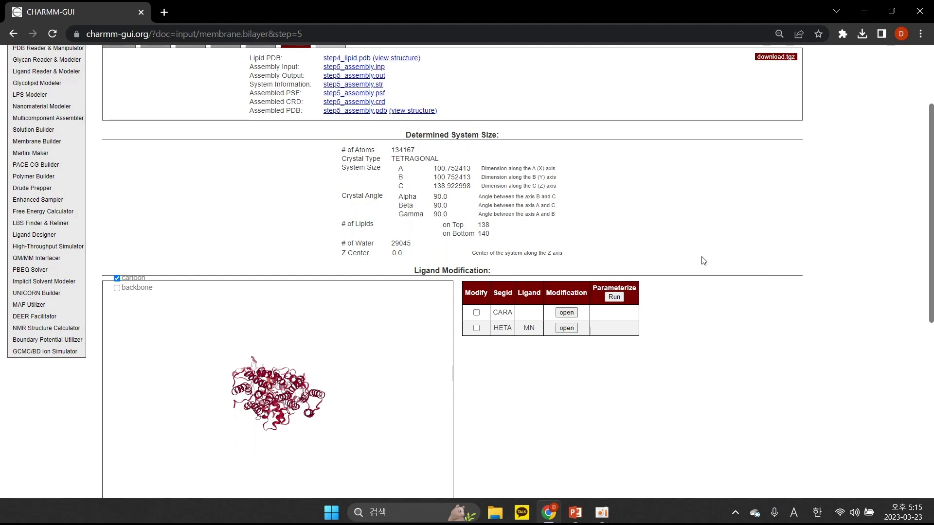
{"action": "scroll", "coordinate": [696, 286], "scroll_direction": "down", "scroll_amount": 2}
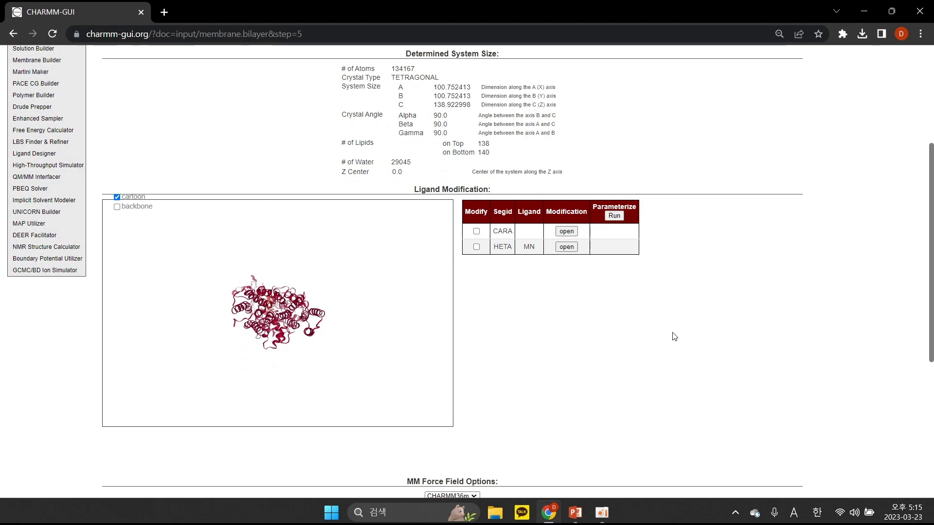
{"action": "scroll", "coordinate": [674, 338], "scroll_direction": "down", "scroll_amount": 2}
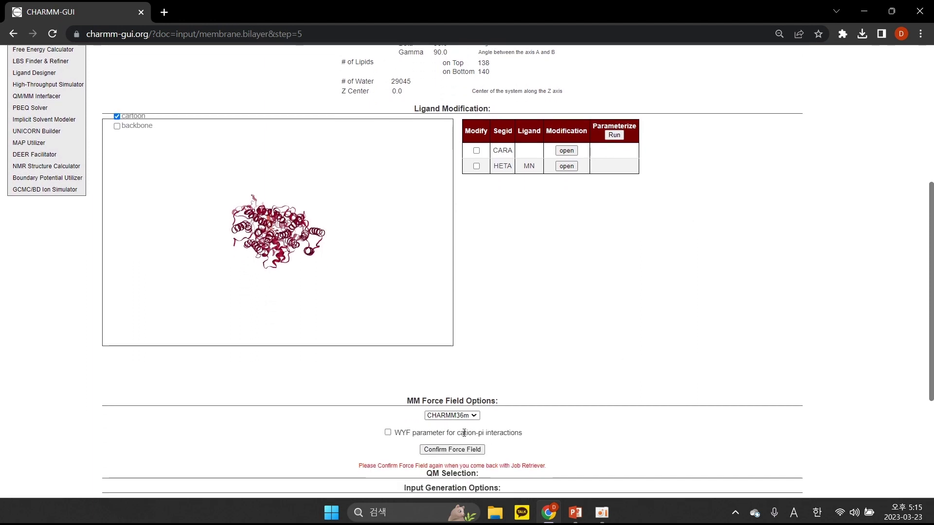
{"action": "left_click", "coordinate": [448, 449]}
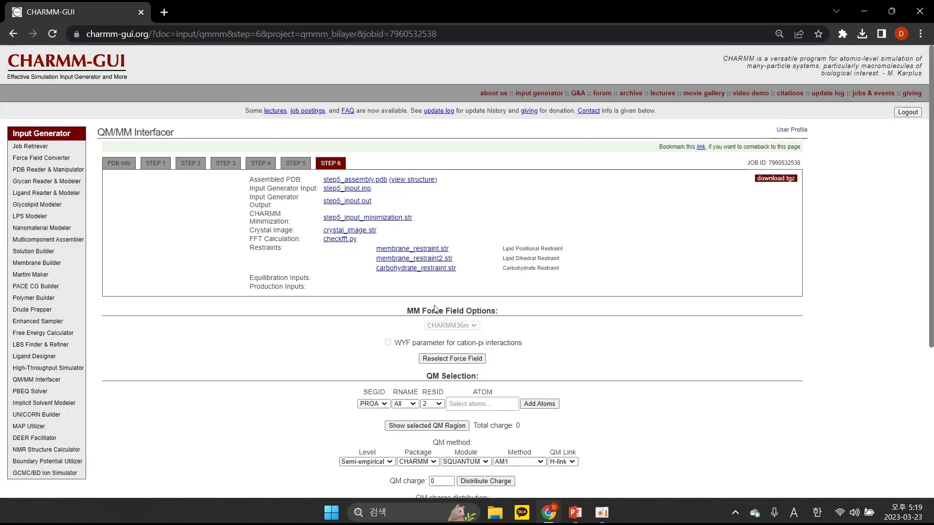
- Put the side chain of PROB residue ASN 13 into the QM region
{"action": "scroll", "coordinate": [435, 309], "scroll_direction": "down", "scroll_amount": 1}
{"action": "scroll", "coordinate": [465, 325], "scroll_direction": "down", "scroll_amount": 1}
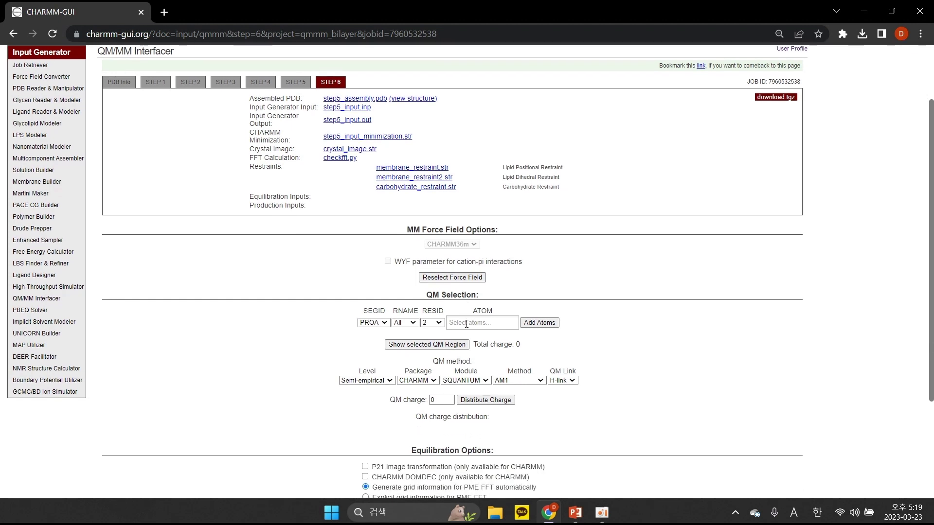
{"action": "left_click", "coordinate": [385, 322]}
{"action": "left_click", "coordinate": [369, 340]}
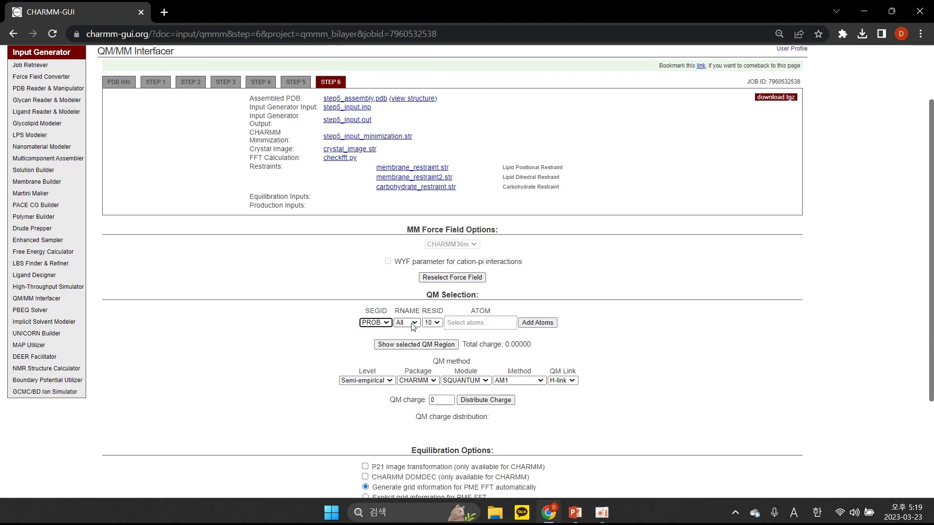
{"action": "left_click", "coordinate": [412, 324]}
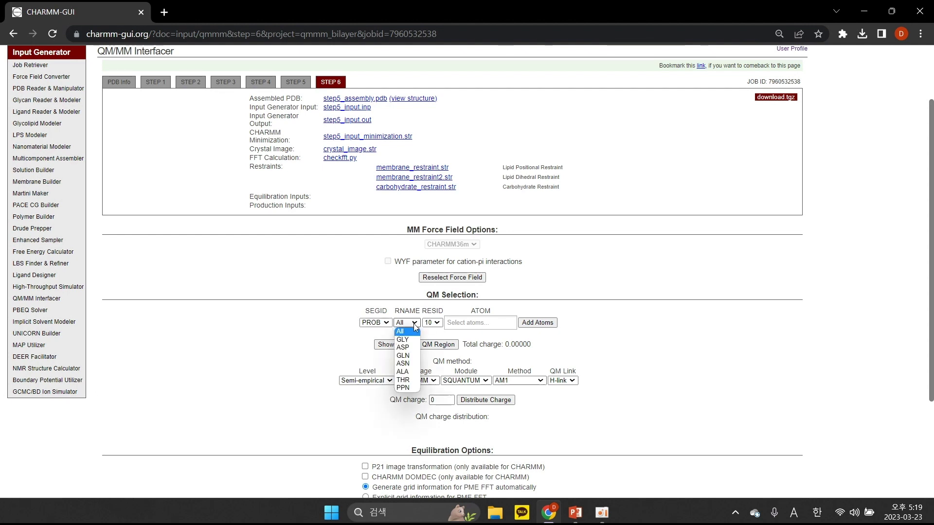
{"action": "left_click", "coordinate": [409, 364]}
{"action": "left_click", "coordinate": [454, 323]}
{"action": "left_click", "coordinate": [477, 349]}
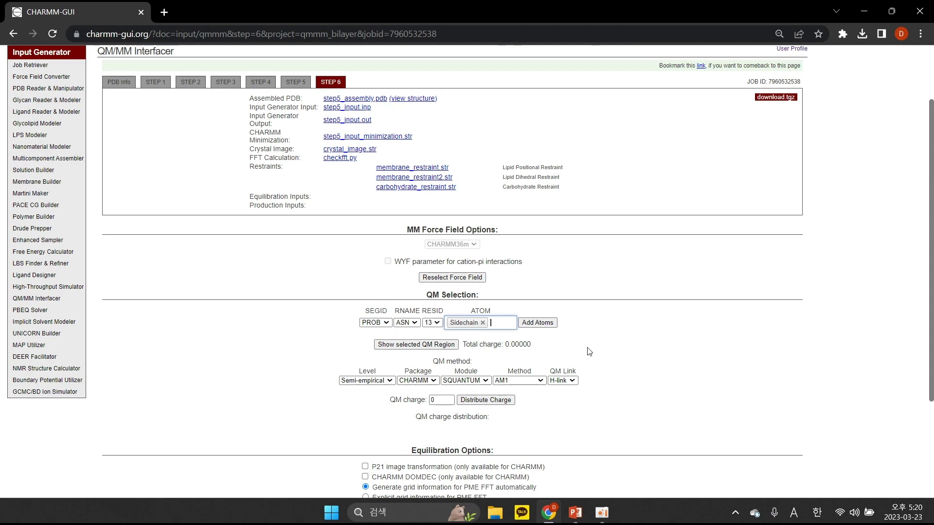
- Add twelve CARA DL2PP atoms to the QM region: P2, P1, oxygens including O11, C1 and H11
{"action": "left_click", "coordinate": [536, 323]}
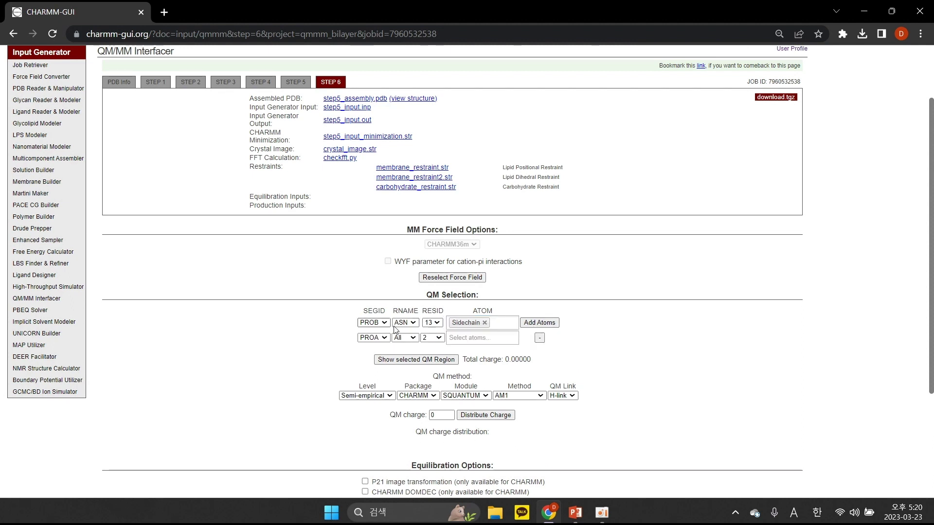
{"action": "left_click", "coordinate": [370, 338]}
{"action": "left_click", "coordinate": [368, 363]}
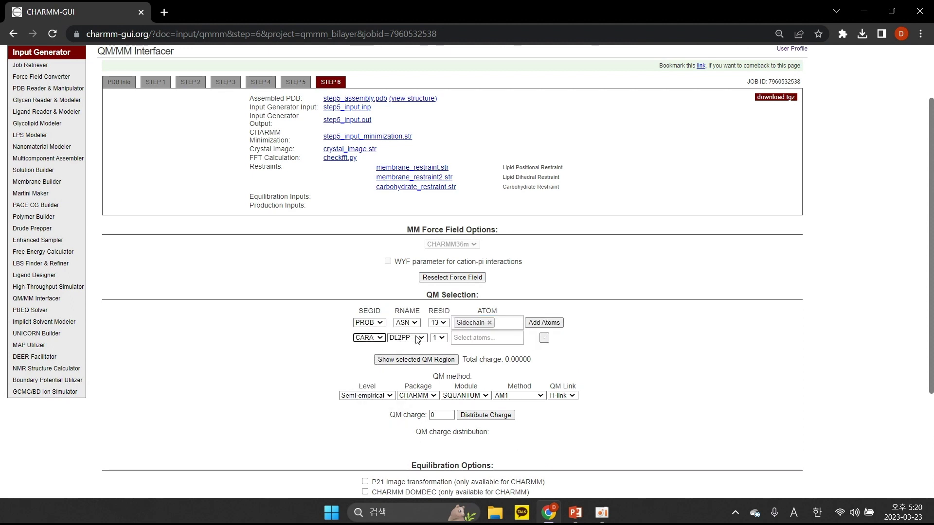
{"action": "left_click", "coordinate": [486, 337]}
{"action": "type", "text": "P2"}
{"action": "left_click", "coordinate": [470, 359]}
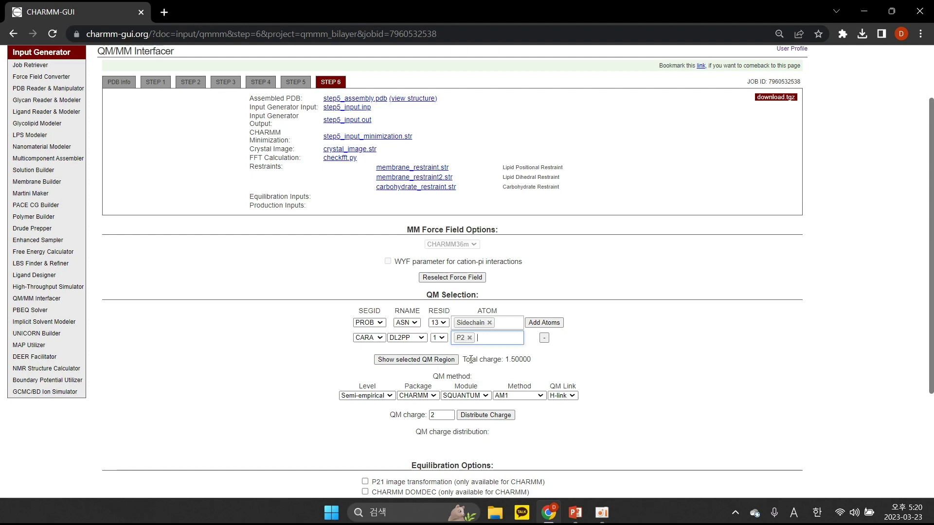
{"action": "type", "text": "p"}
{"action": "left_click", "coordinate": [486, 371]}
{"action": "type", "text": "o"}
{"action": "key", "text": "Return"}
{"action": "key", "text": "Down"}
{"action": "key", "text": "Return"}
{"action": "key", "text": "Down"}
{"action": "key", "text": "Return"}
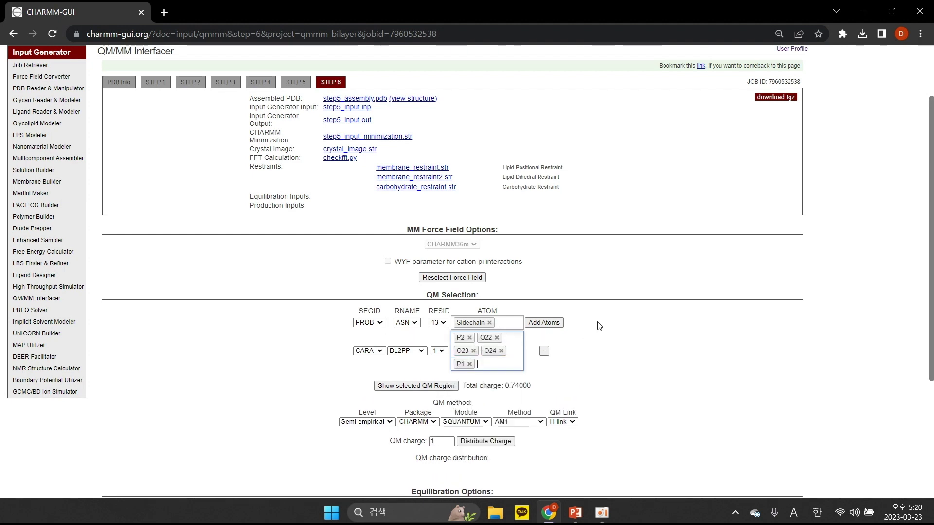
{"action": "key", "text": "Down"}
{"action": "key", "text": "Return"}
{"action": "key", "text": "Down"}
{"action": "key", "text": "Return"}
{"action": "key", "text": "Down"}
{"action": "key", "text": "Return"}
{"action": "key", "text": "Down"}
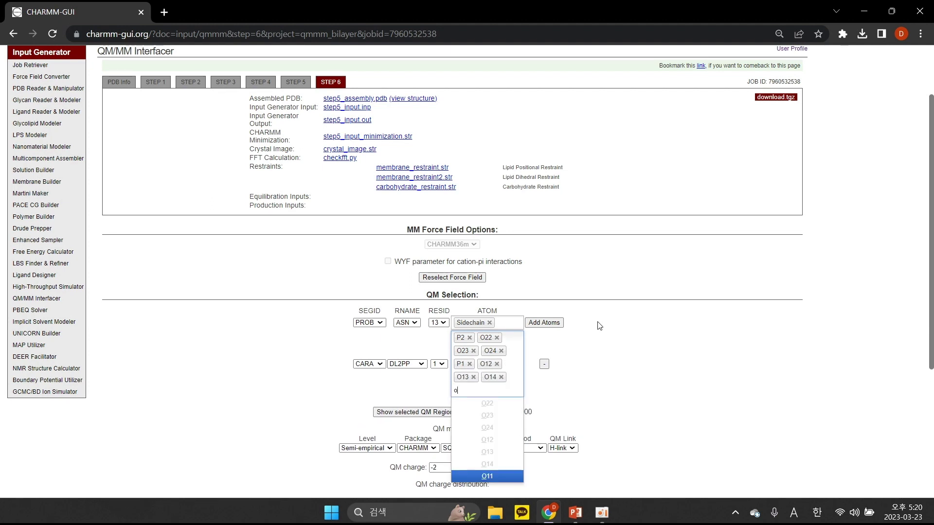
{"action": "key", "text": "Return"}
{"action": "type", "text": "c1"}
{"action": "key", "text": "Return"}
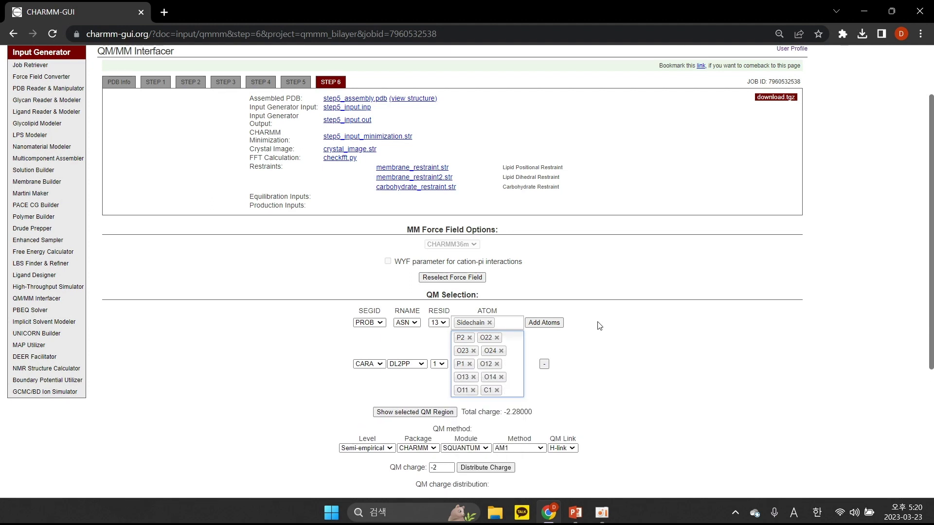
{"action": "type", "text": "h11"}
{"action": "key", "text": "Return"}
{"action": "type", "text": "h12"}
{"action": "key", "text": "Return"}
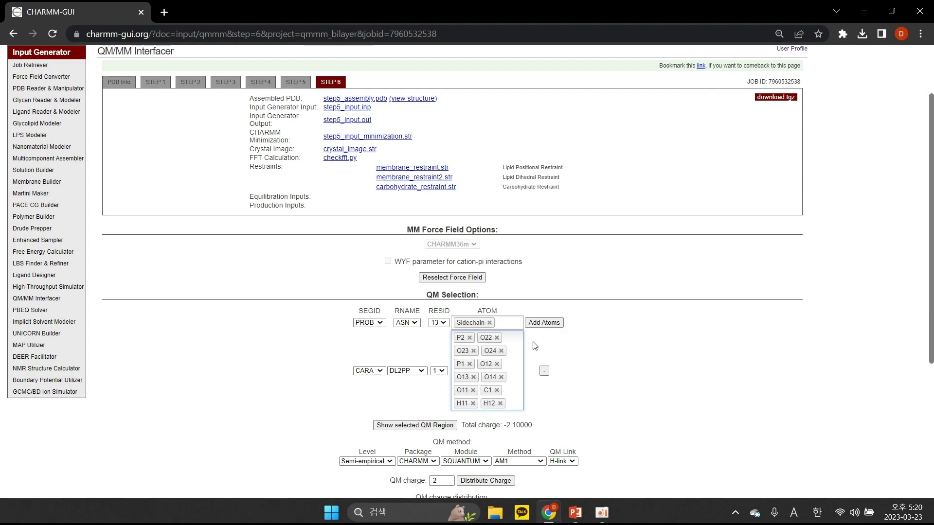
- Add all atoms of CARA residue AGLCNA 2 to the QM region
{"action": "left_click", "coordinate": [545, 324]}
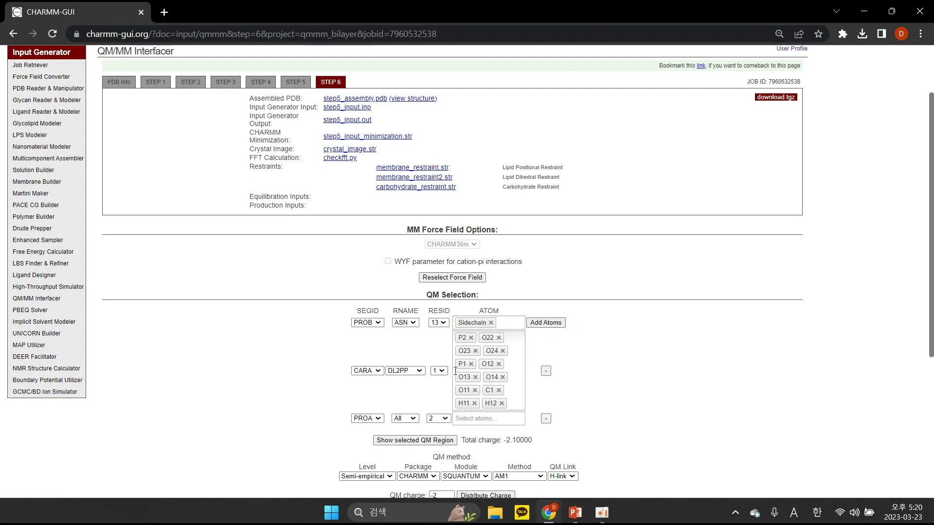
{"action": "left_click", "coordinate": [378, 419]}
{"action": "left_click", "coordinate": [366, 444]}
{"action": "left_click", "coordinate": [407, 418]}
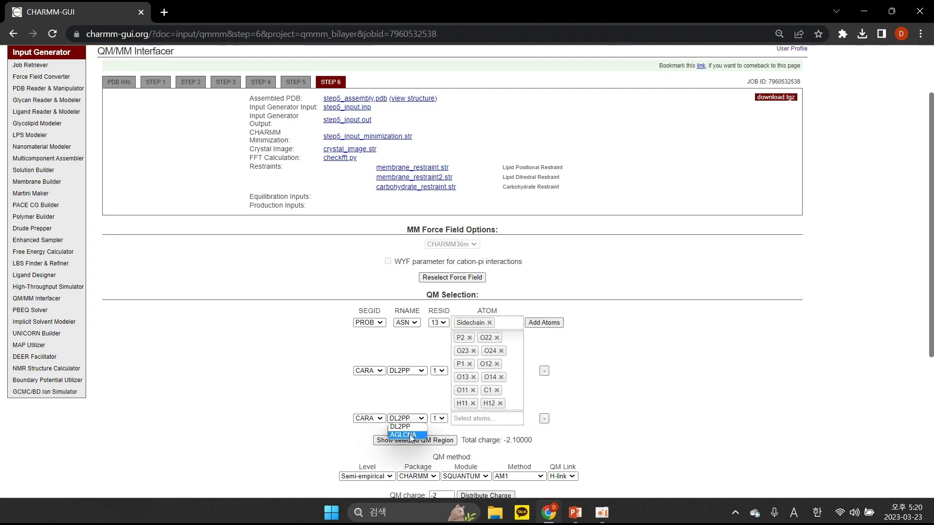
{"action": "left_click", "coordinate": [411, 434]}
{"action": "left_click", "coordinate": [486, 418]}
{"action": "left_click", "coordinate": [484, 427]}
{"action": "scroll", "coordinate": [600, 417], "scroll_direction": "down", "scroll_amount": 2}
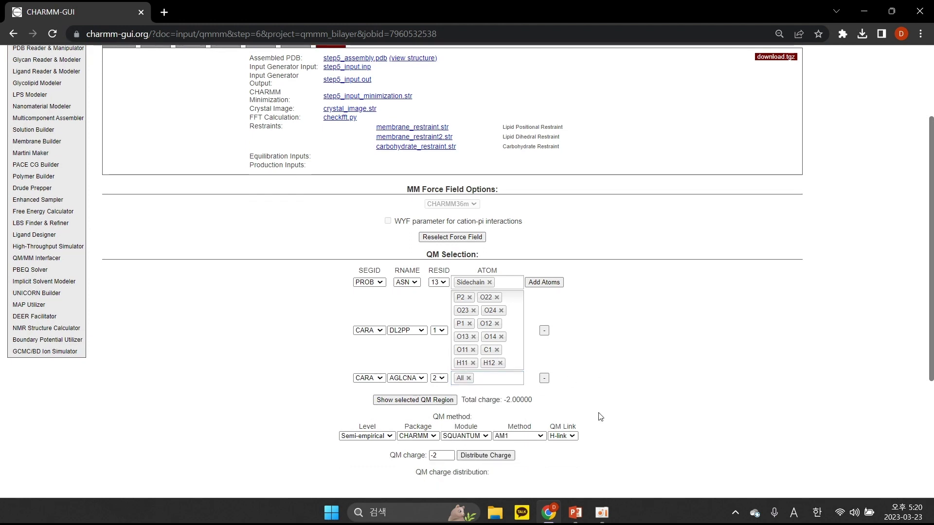
{"action": "scroll", "coordinate": [601, 417], "scroll_direction": "down", "scroll_amount": 3}
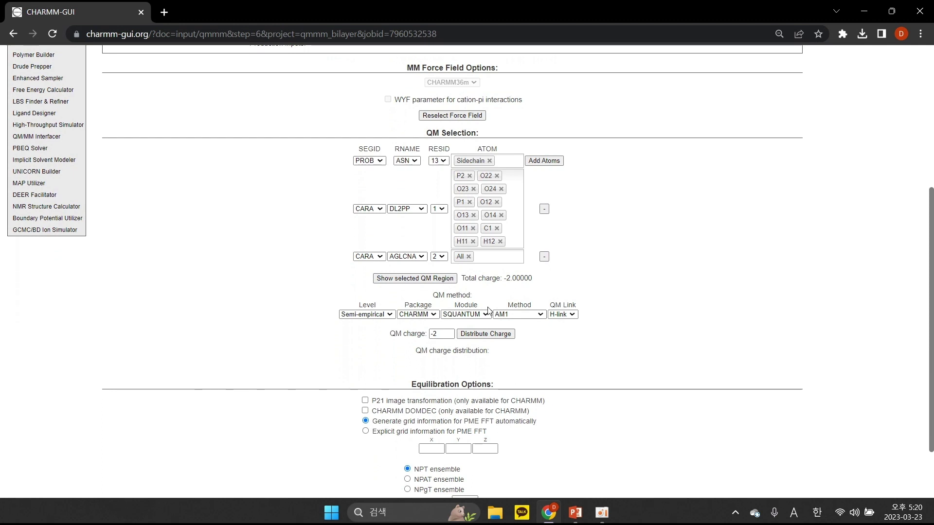
{"action": "left_click_drag", "start_coordinate": [504, 278], "coordinate": [575, 288]}
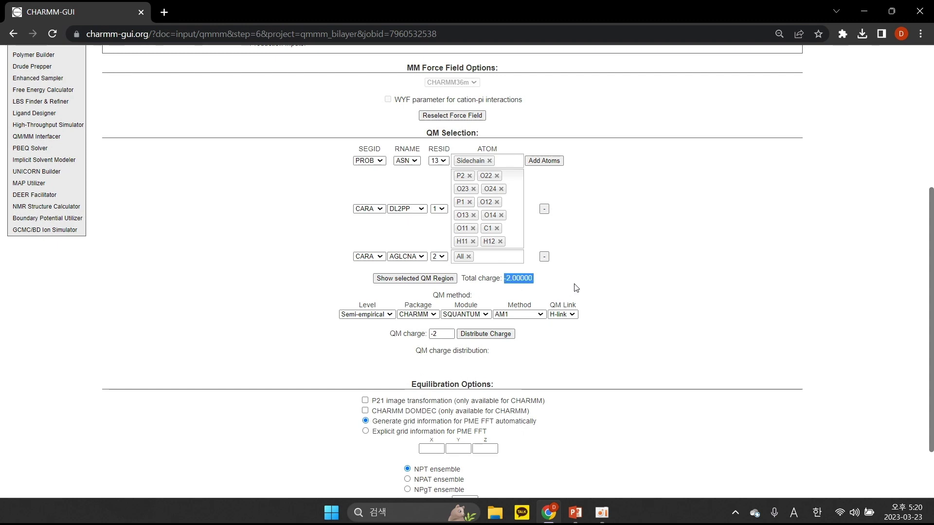
{"action": "left_click", "coordinate": [594, 282]}
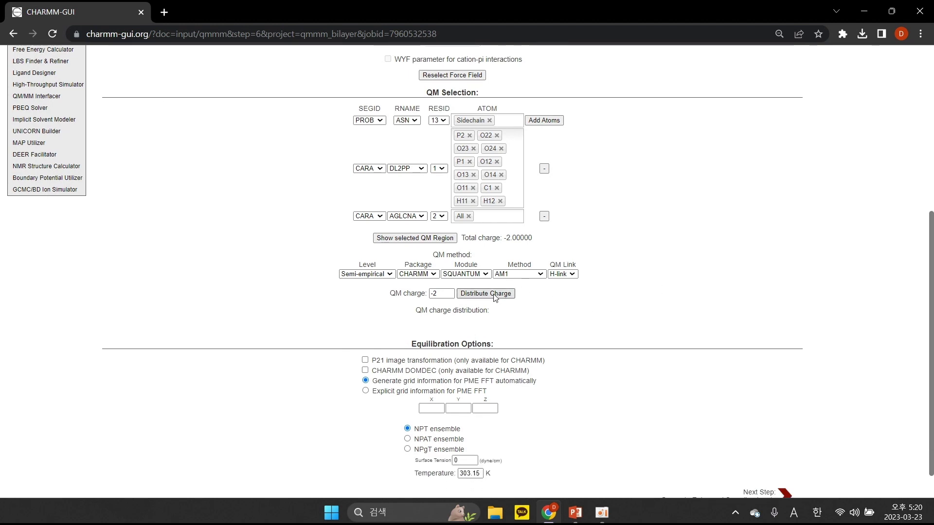
{"action": "left_click", "coordinate": [481, 295]}
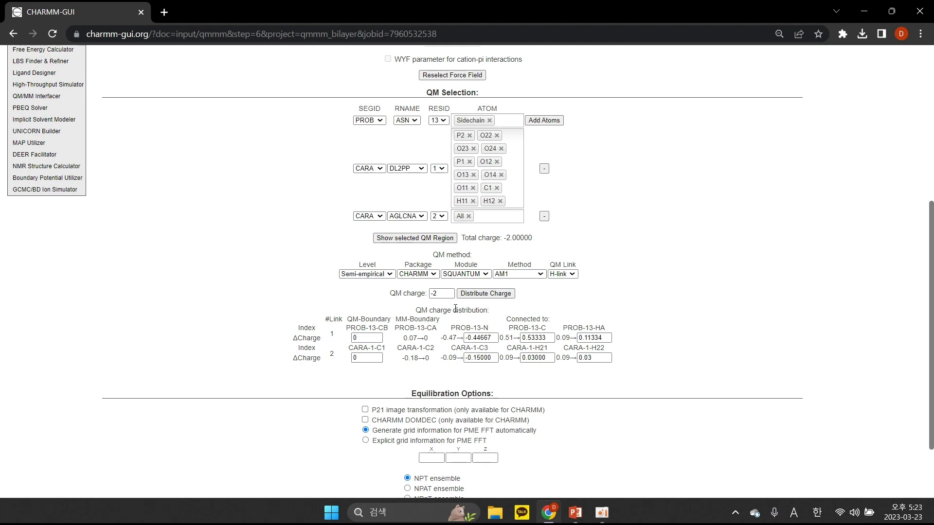
- Submit the QM/MM settings with Next Step: Generate Enhanced Sampling Inputs
{"action": "scroll", "coordinate": [447, 307], "scroll_direction": "down", "scroll_amount": 2}
{"action": "left_click", "coordinate": [722, 458]}
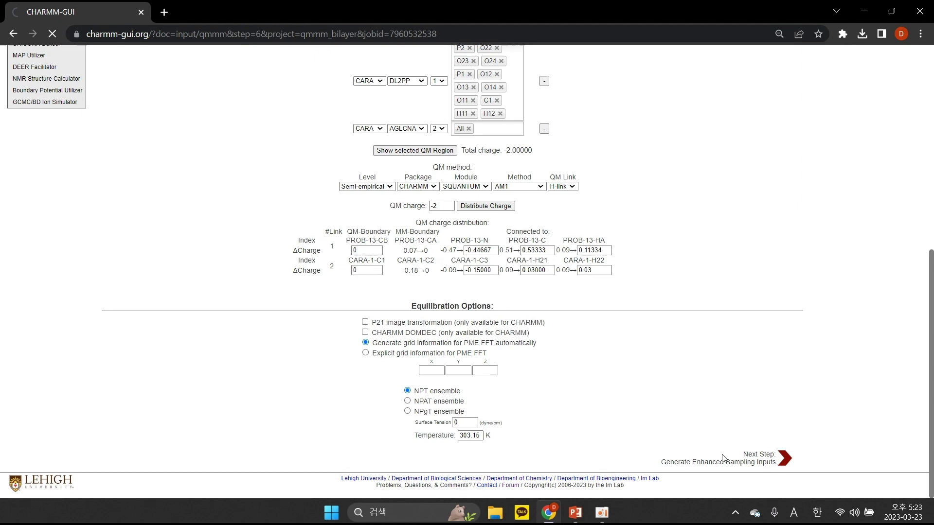